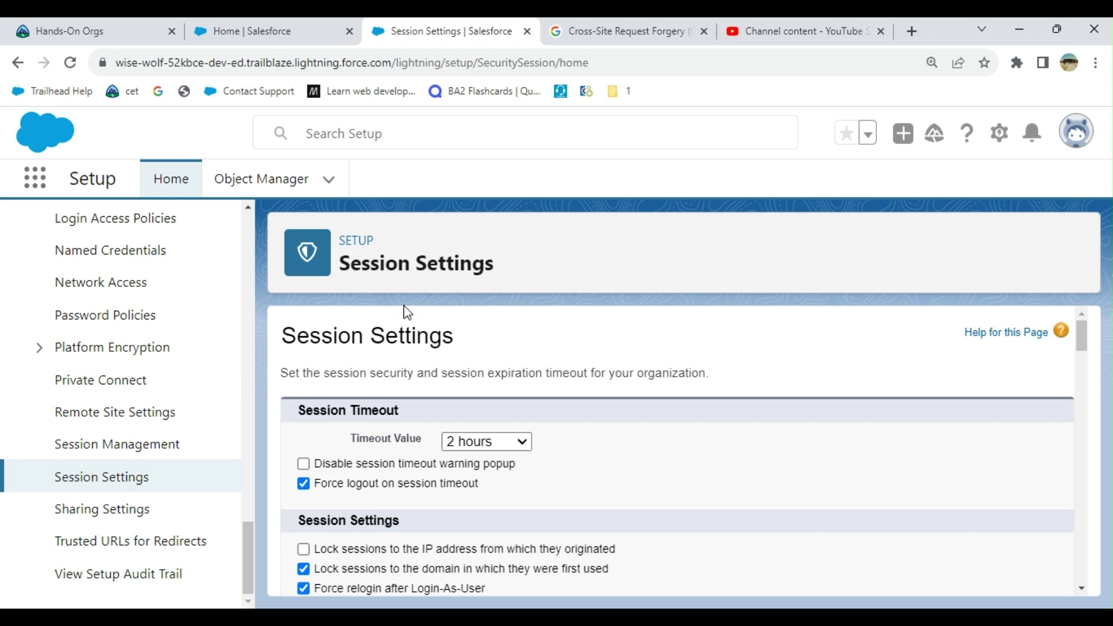
Return to the Session Settings page through the Setup menu.
drag(247, 538, 260, 175)
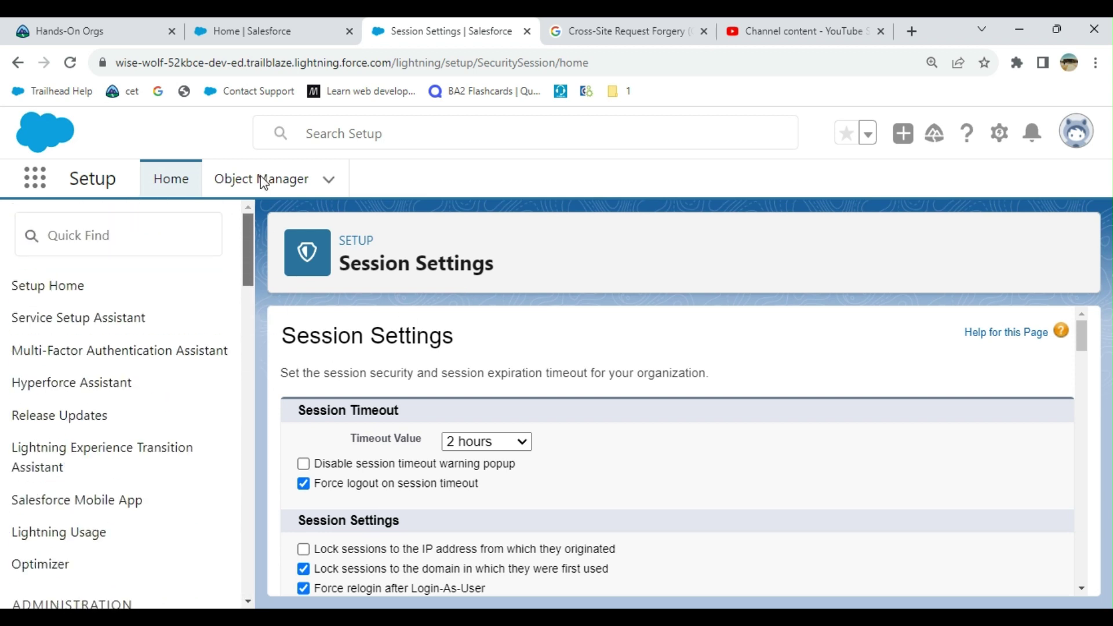
click(1002, 139)
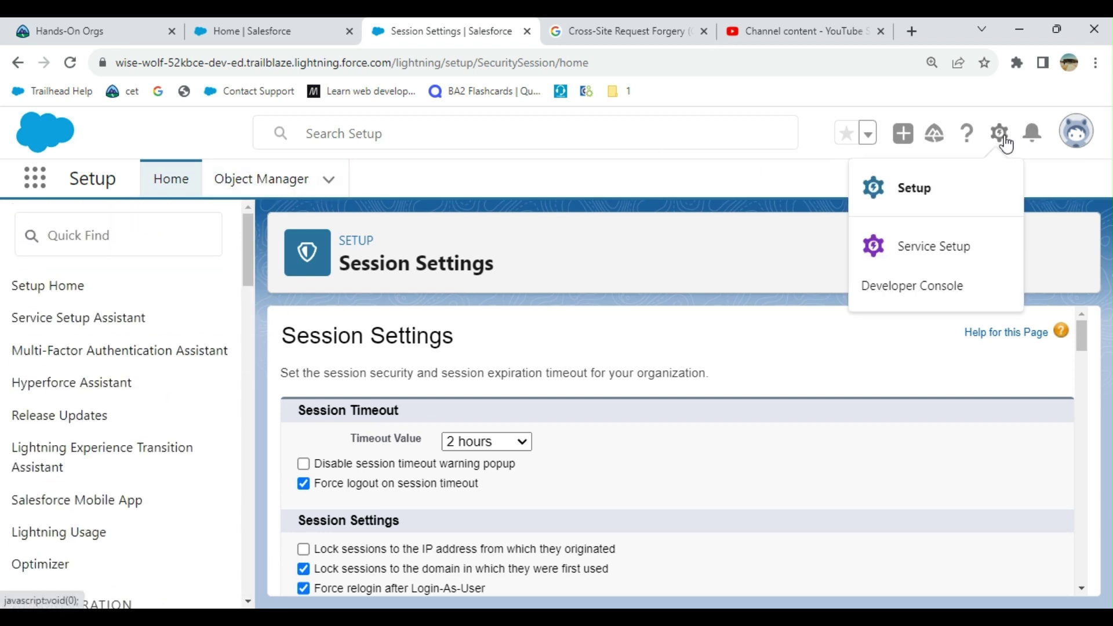
click(150, 242)
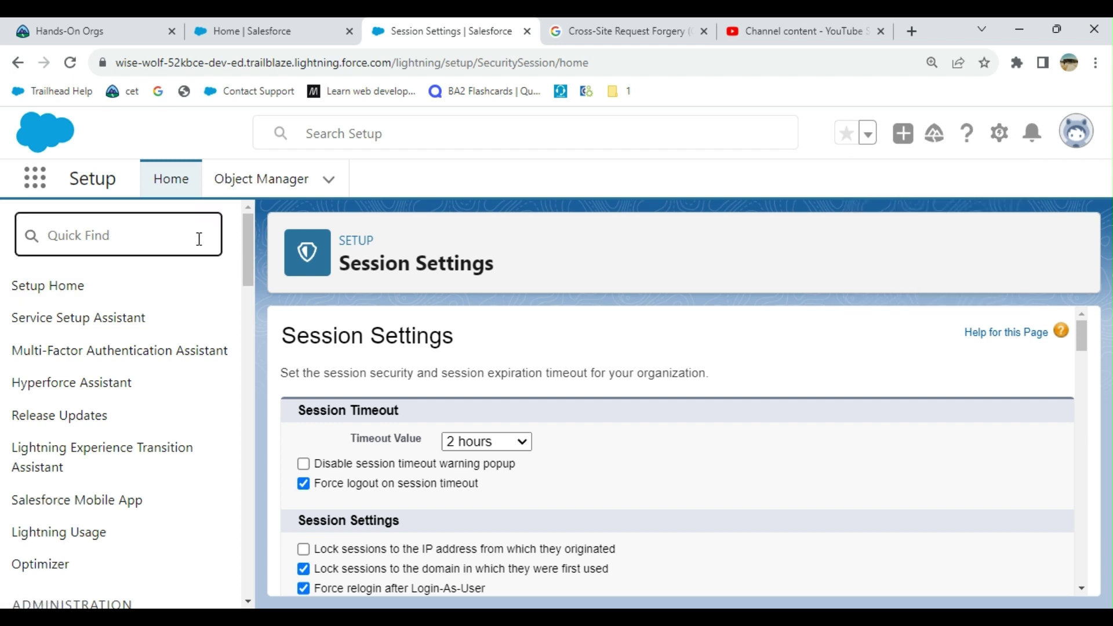
drag(252, 244, 222, 556)
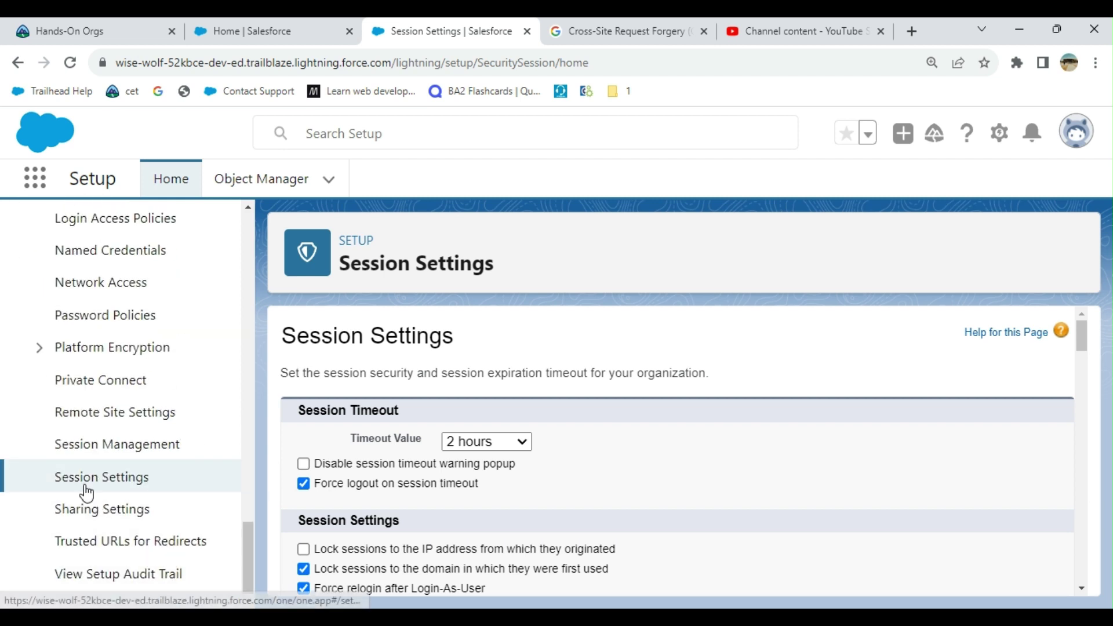
scroll(127, 407, up, 10)
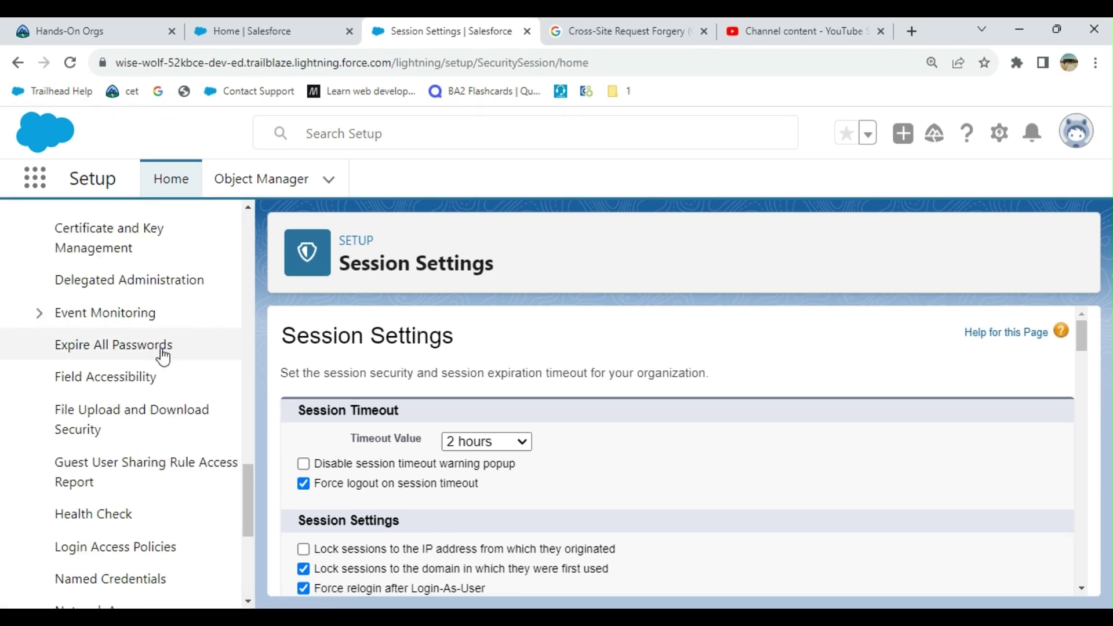
scroll(163, 354, down, 10)
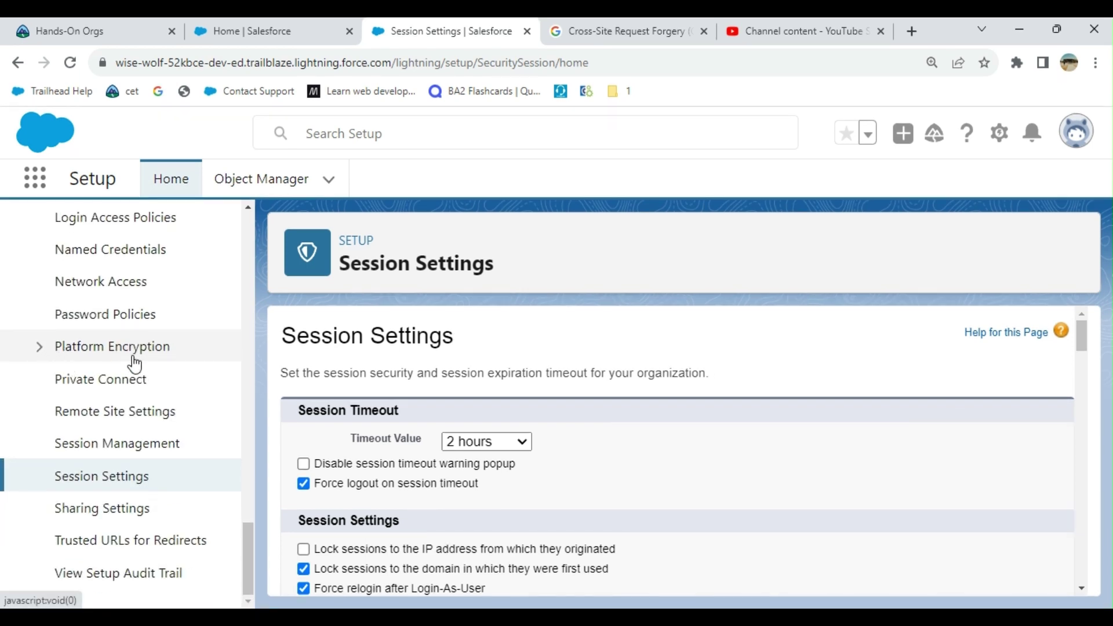
click(89, 480)
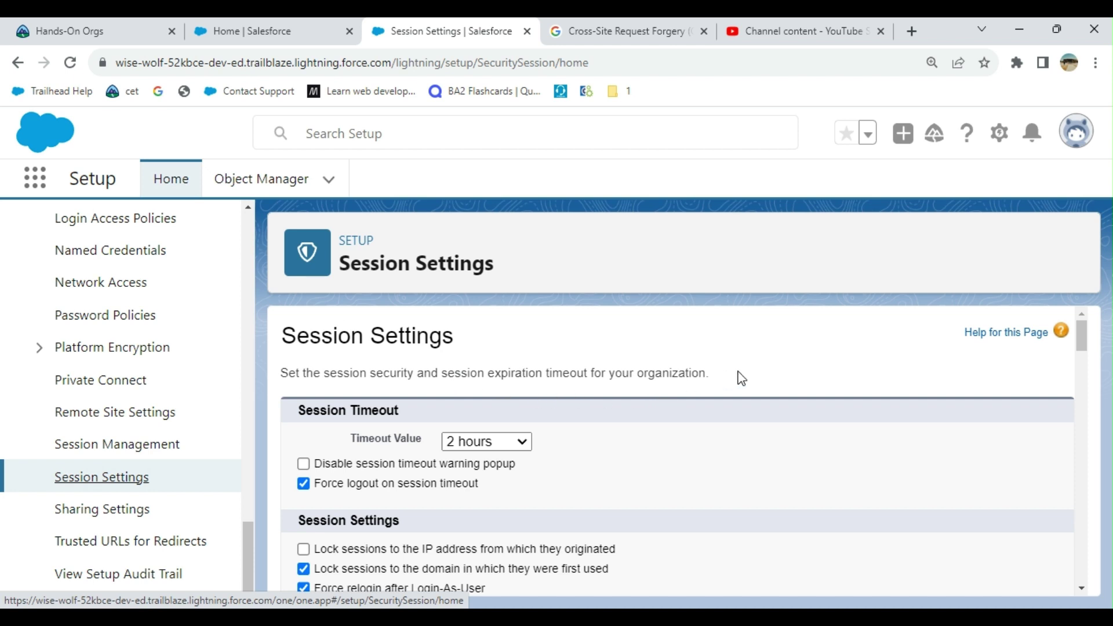
Scroll past Trusted Domains to the CSRF protection on GET and POST requests.
scroll(739, 378, down, 1)
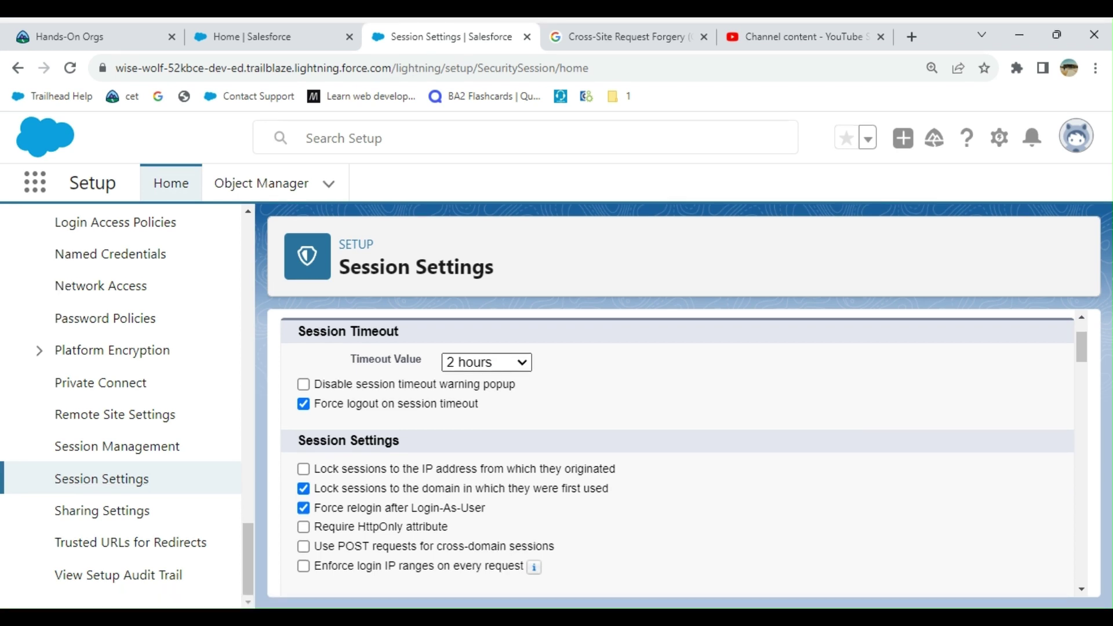
scroll(703, 388, up, 1)
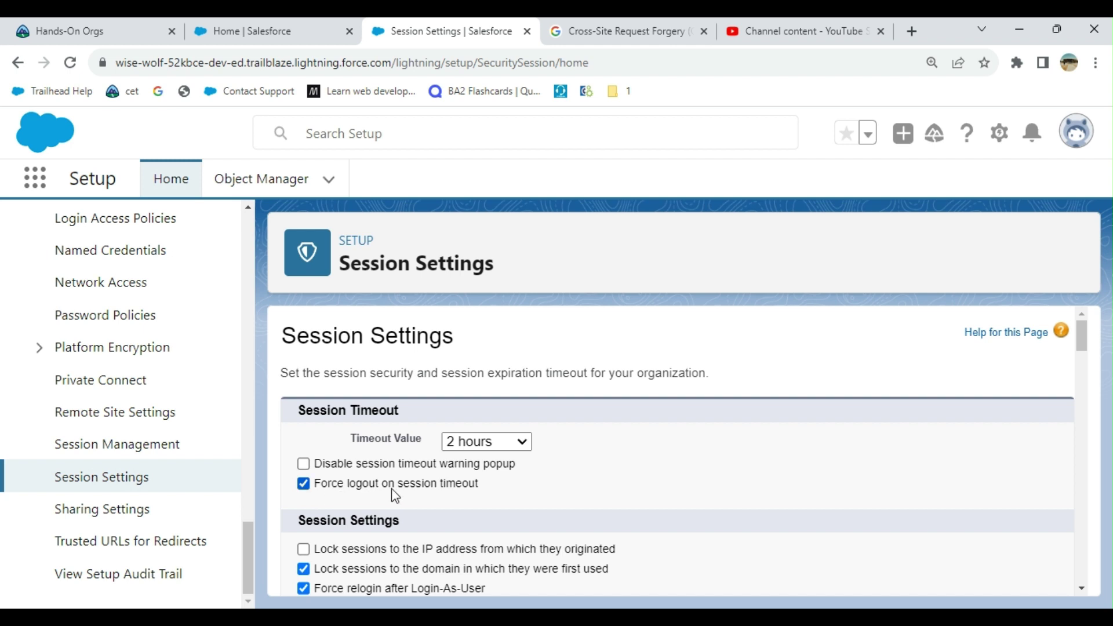
scroll(698, 455, down, 2)
scroll(589, 392, down, 1)
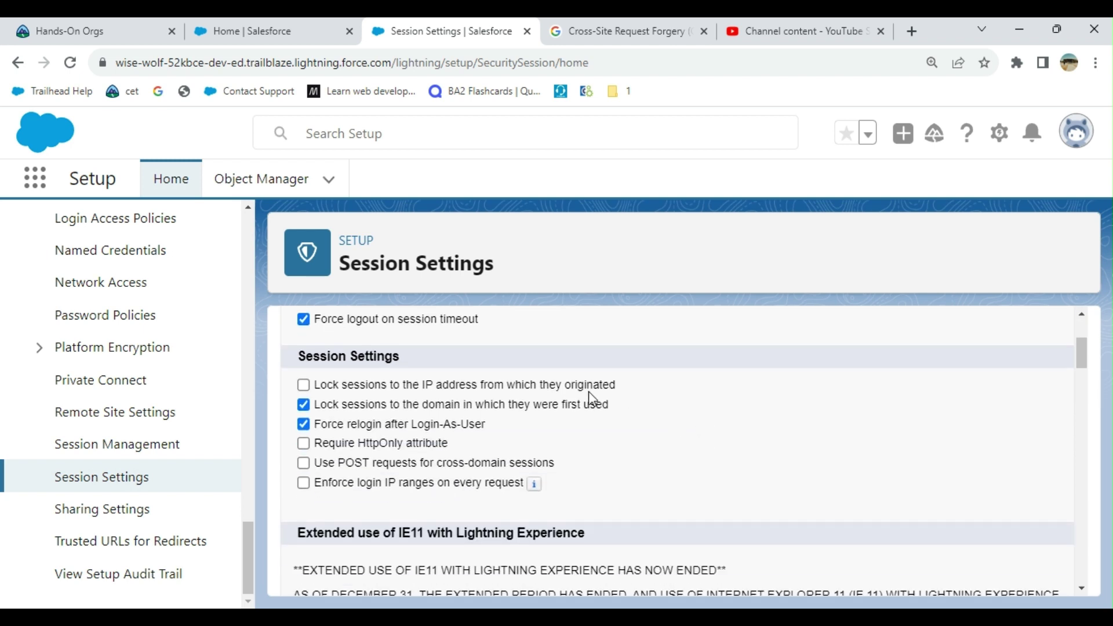
scroll(589, 394, up, 2)
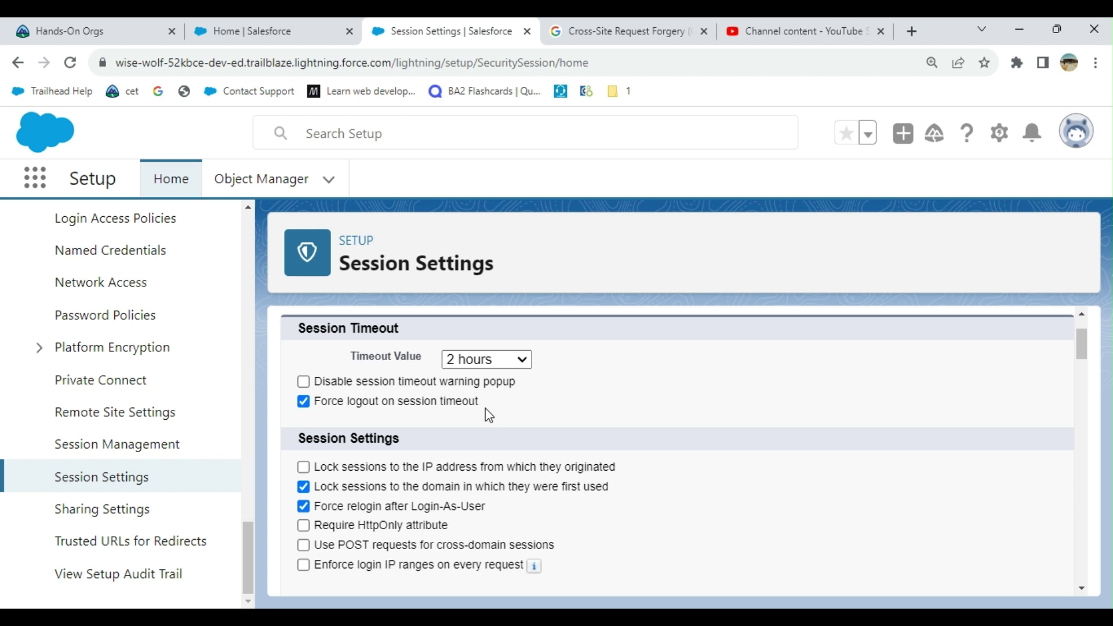
scroll(488, 415, down, 2)
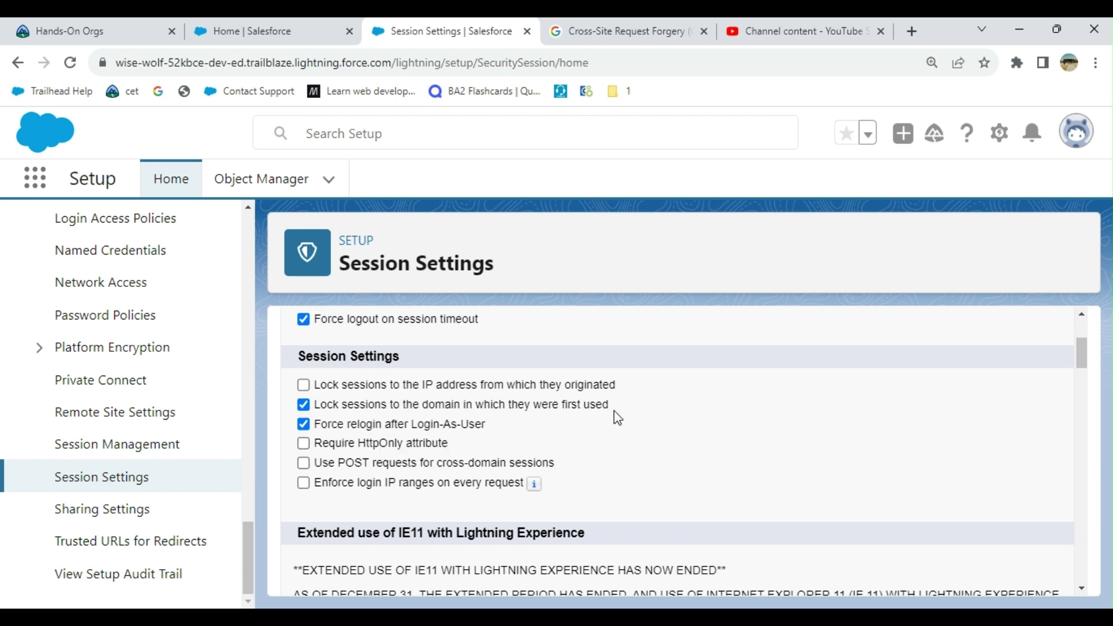
scroll(614, 411, down, 1)
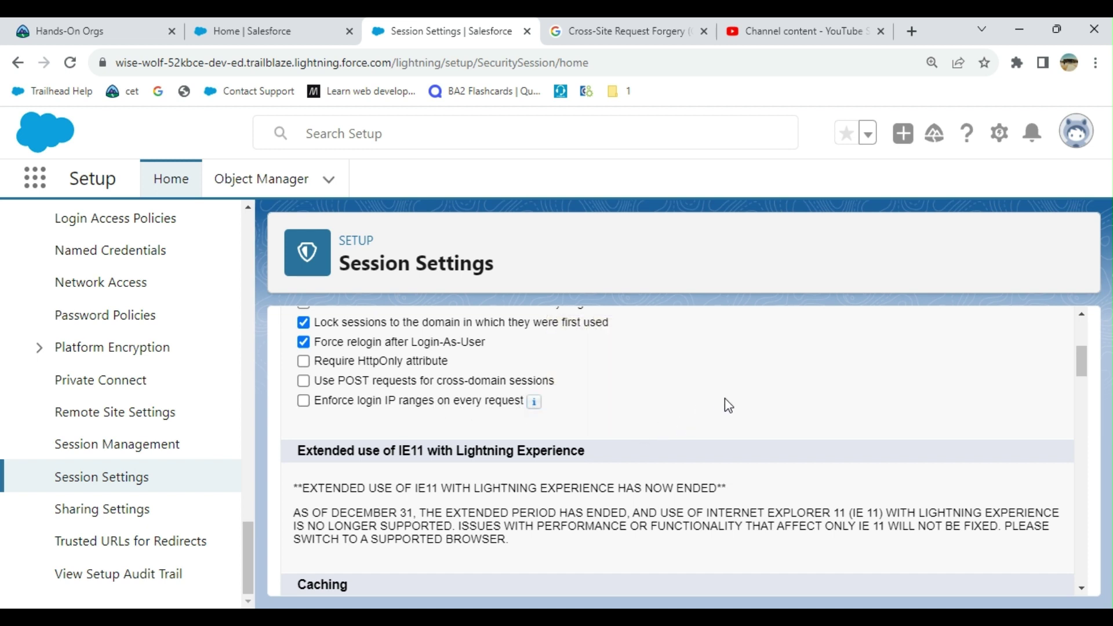
scroll(729, 406, down, 2)
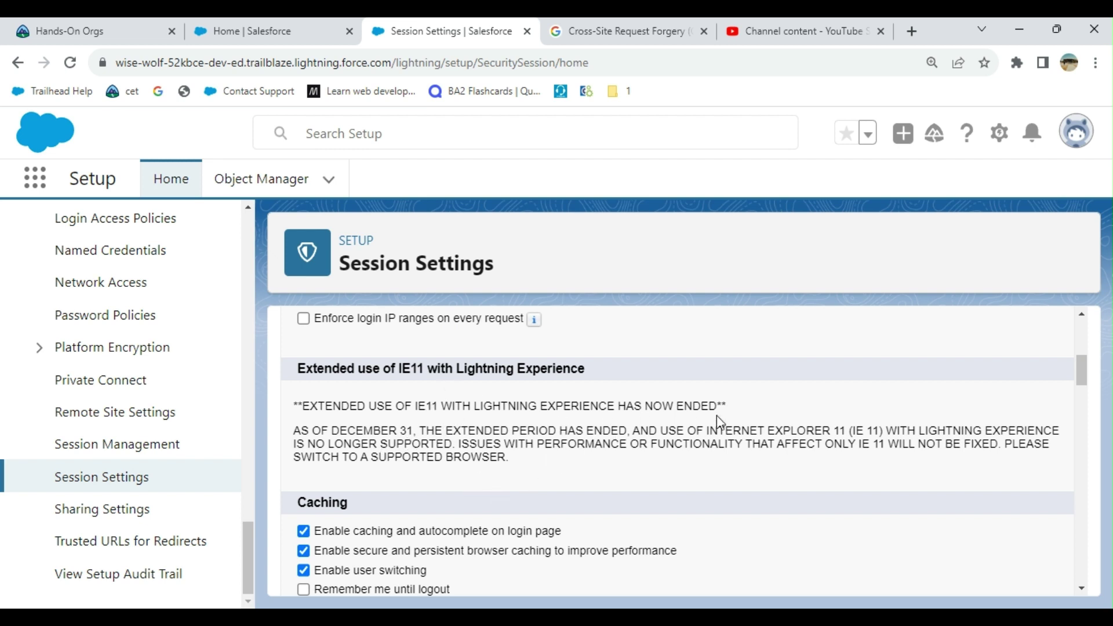
scroll(718, 416, down, 1)
scroll(717, 416, up, 1)
scroll(717, 417, down, 1)
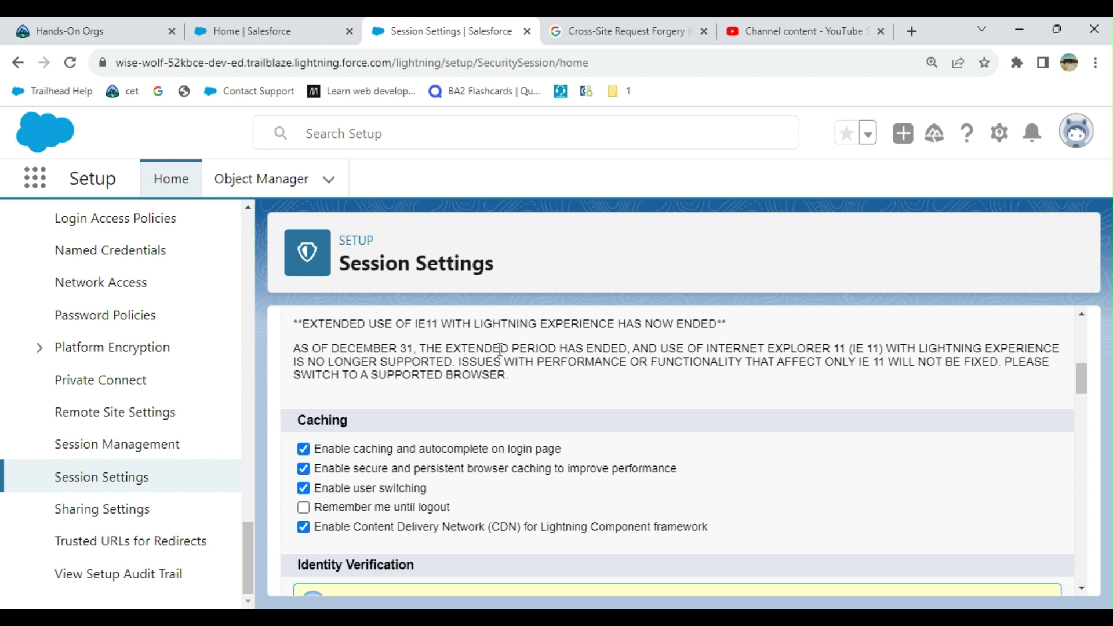
scroll(556, 355, down, 1)
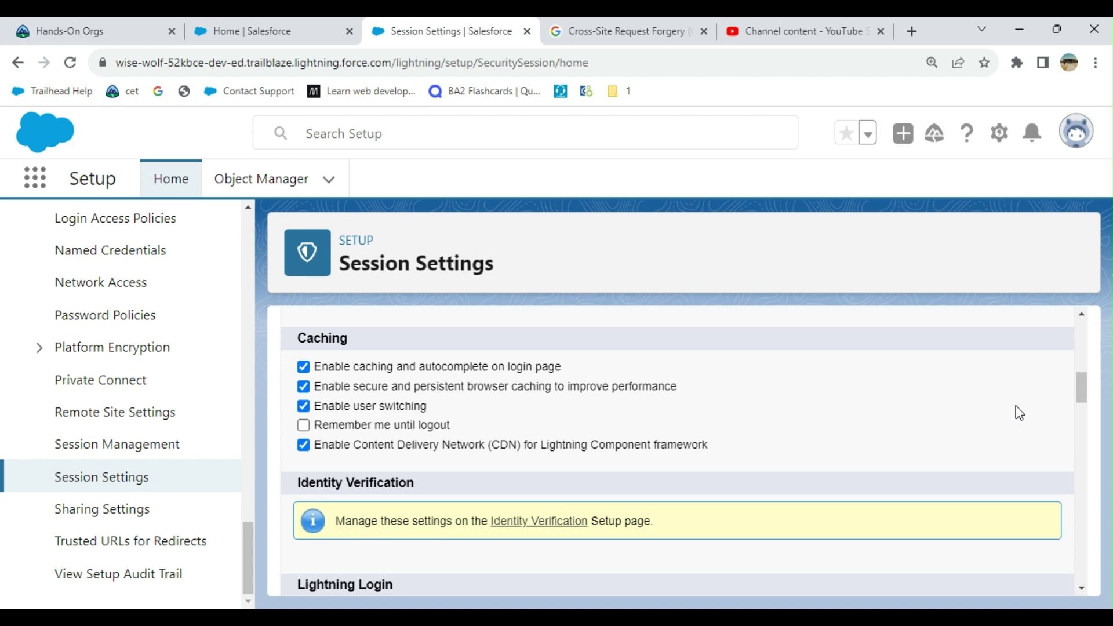
Review Stricter Content Security Policy and the Lightning Locker API version 58.0.
scroll(1015, 406, down, 3)
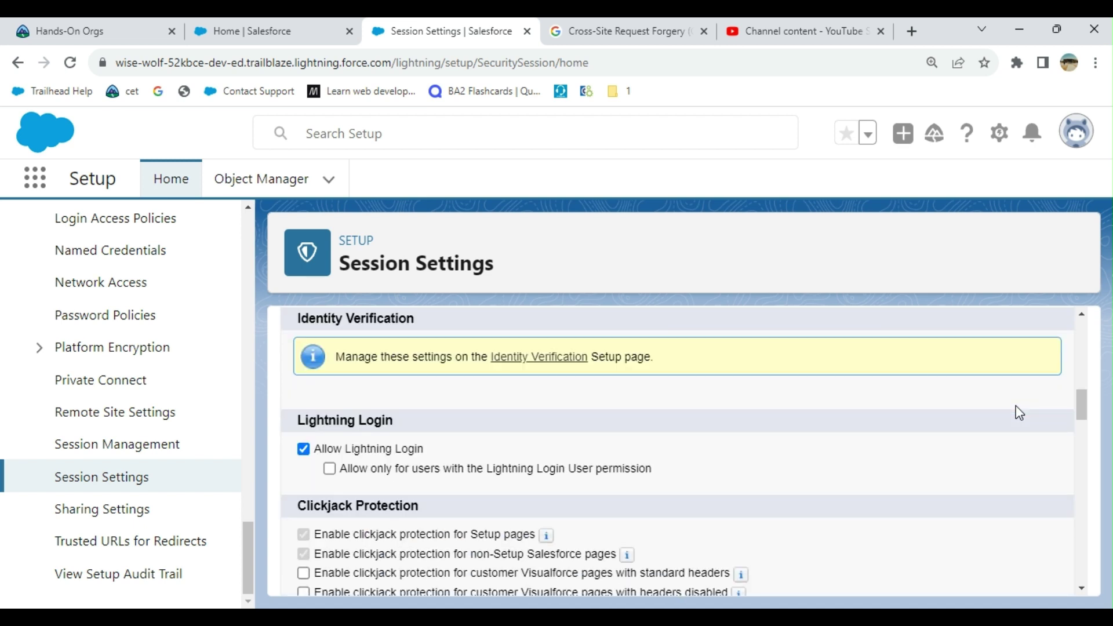
scroll(596, 472, up, 1)
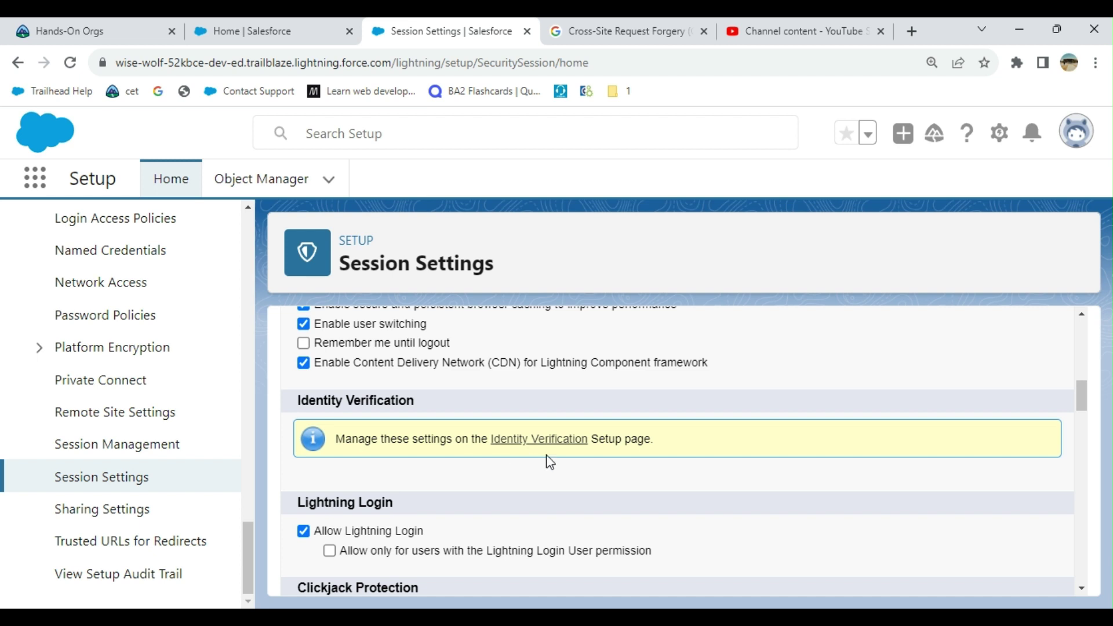
scroll(542, 451, down, 1)
scroll(545, 453, down, 2)
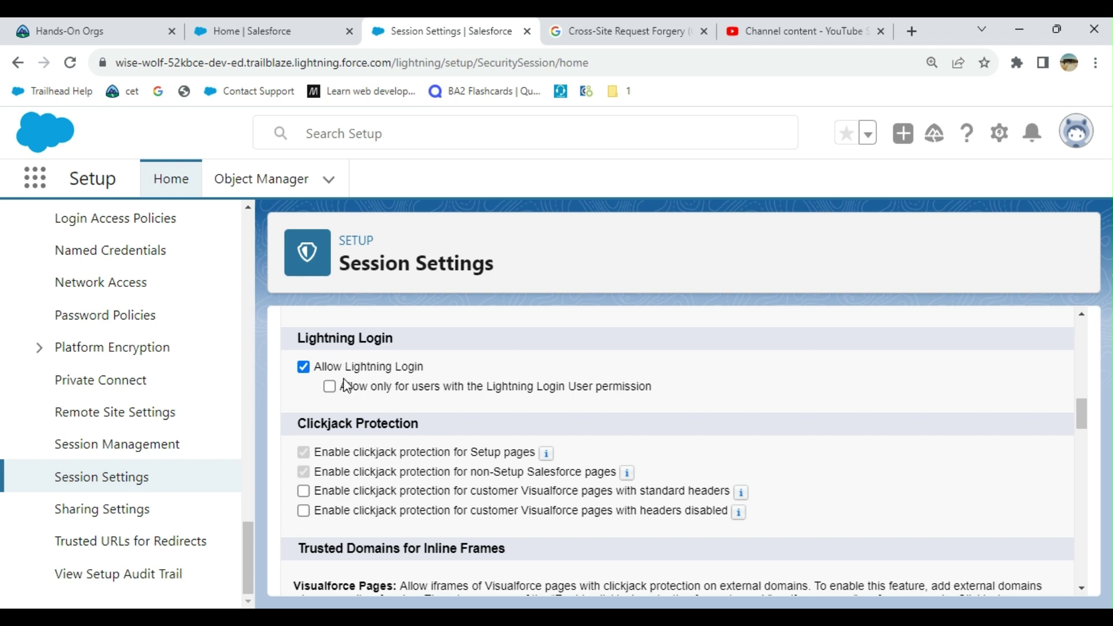
scroll(521, 377, down, 1)
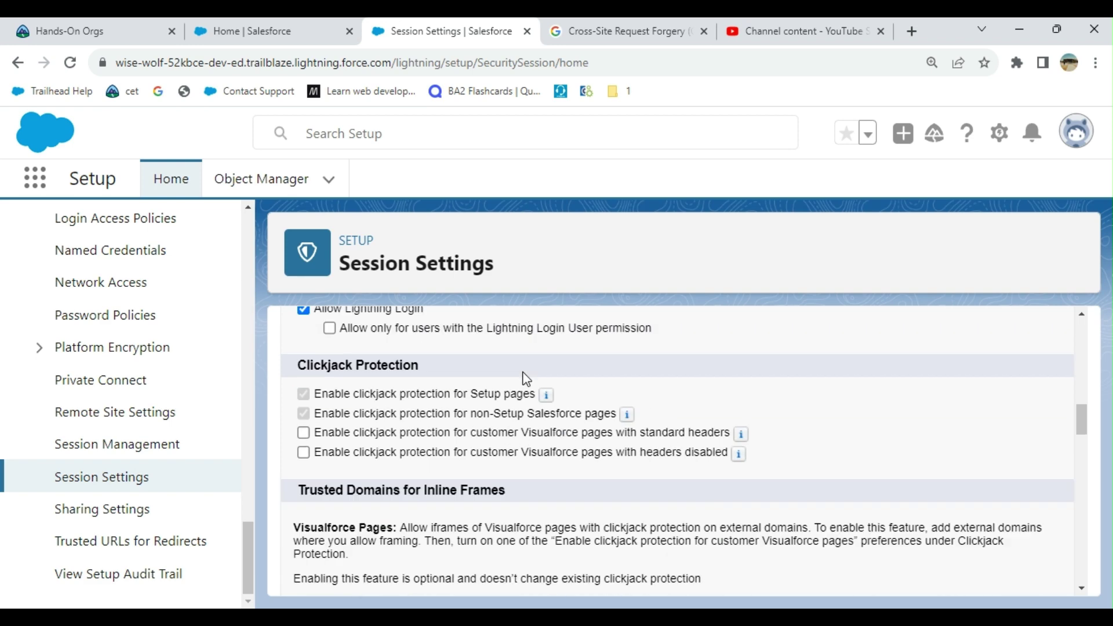
scroll(523, 378, up, 1)
scroll(451, 417, down, 1)
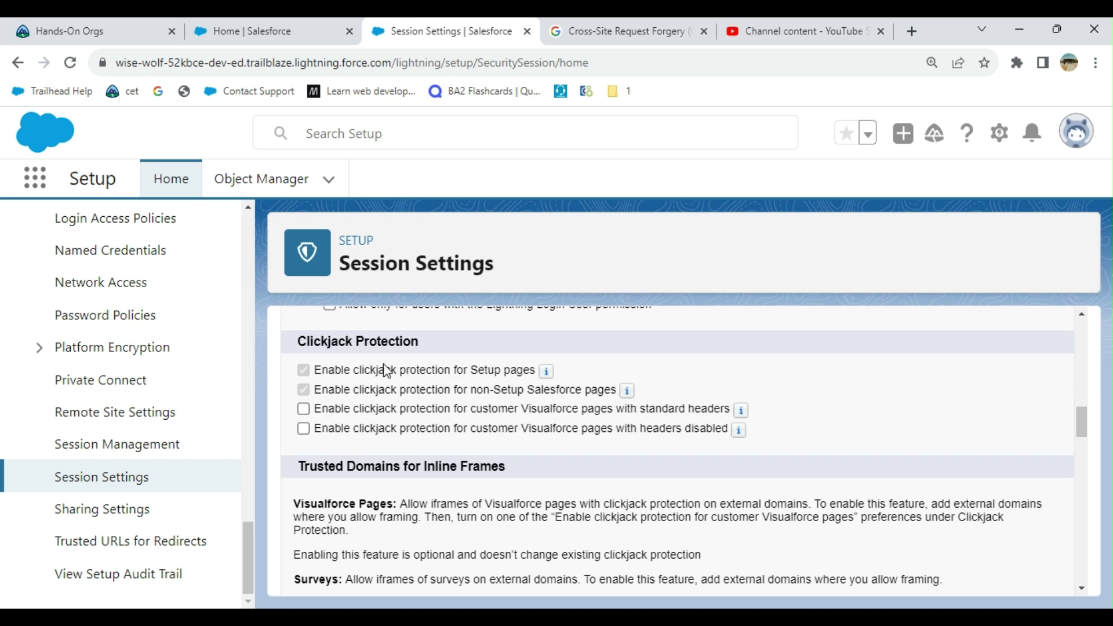
scroll(356, 366, down, 1)
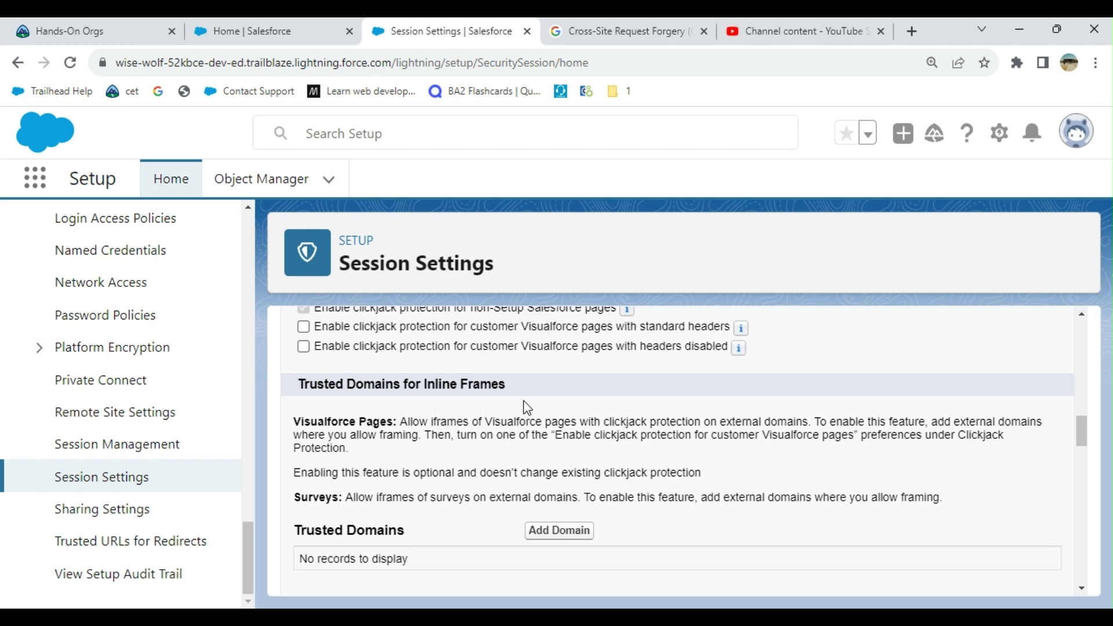
scroll(523, 408, down, 1)
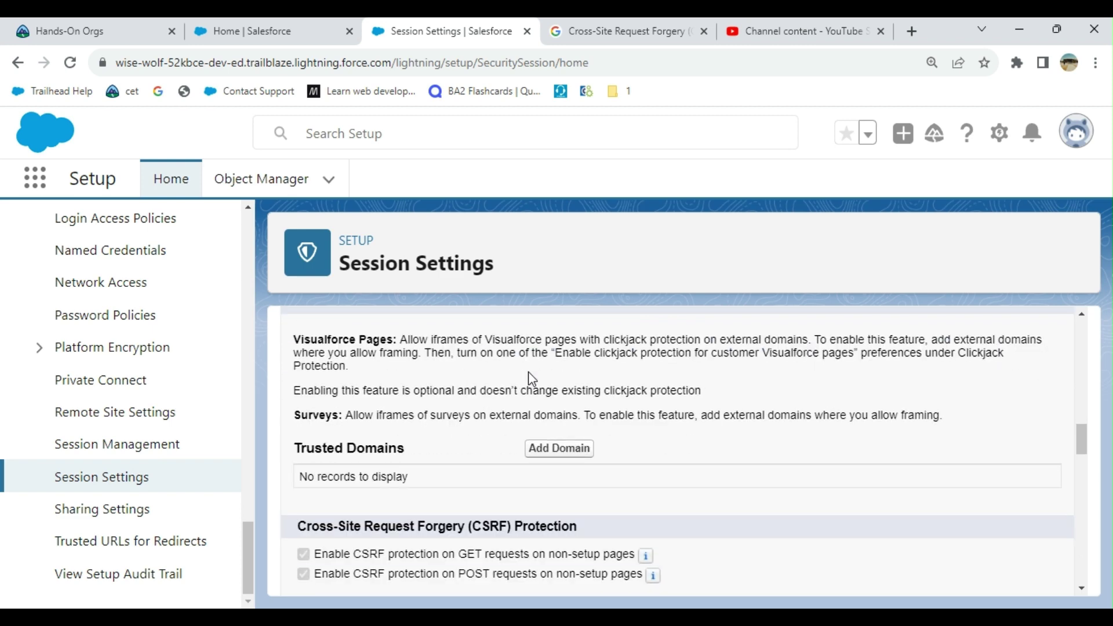
scroll(532, 380, down, 1)
scroll(643, 394, up, 1)
scroll(578, 352, down, 1)
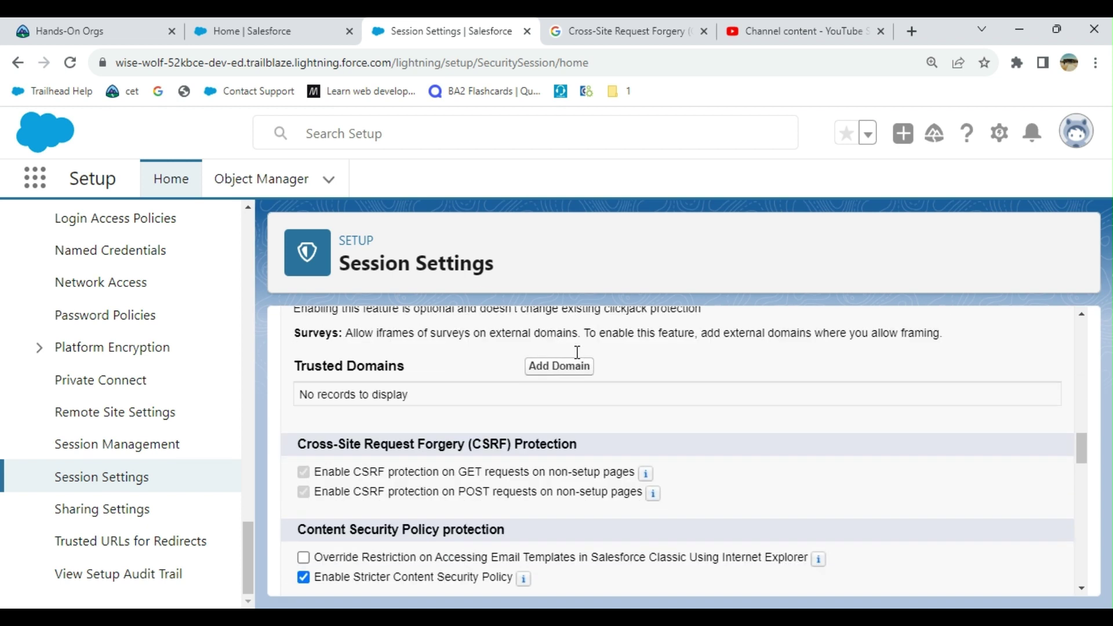
scroll(578, 381, down, 1)
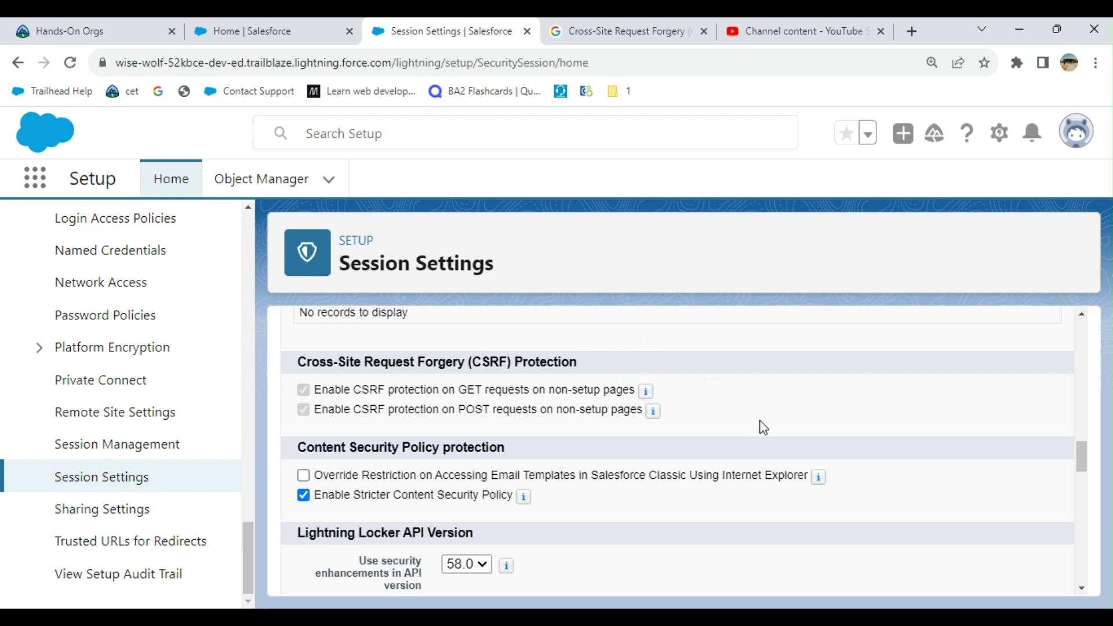
Scroll to Lightning Web Security for Lightning web and Aura components, back to CSRF, then down again.
scroll(856, 406, down, 1)
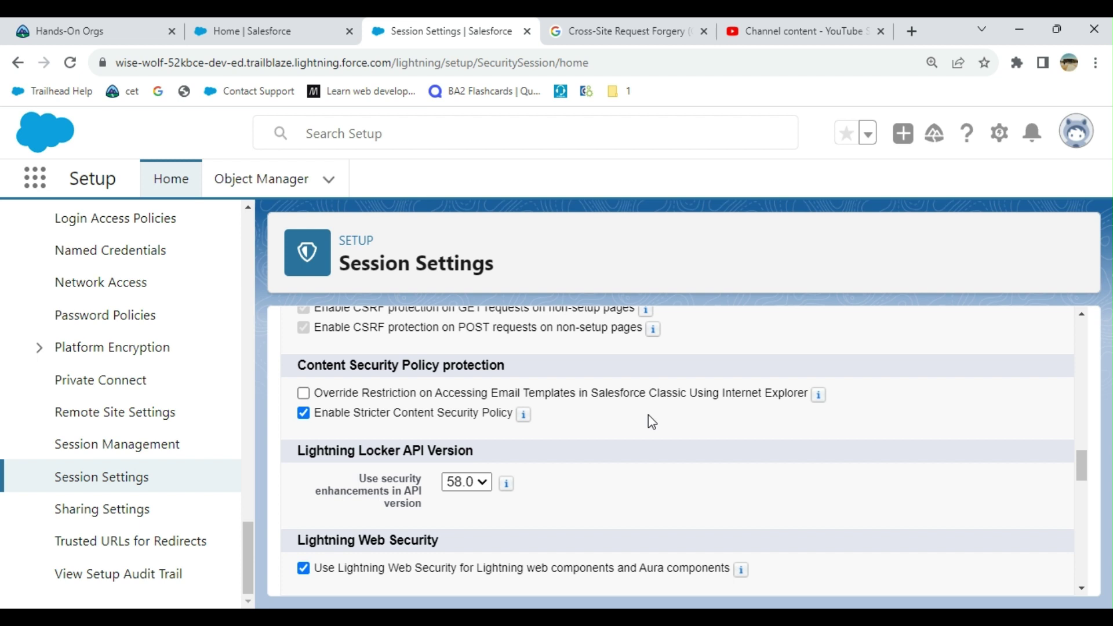
scroll(562, 400, up, 1)
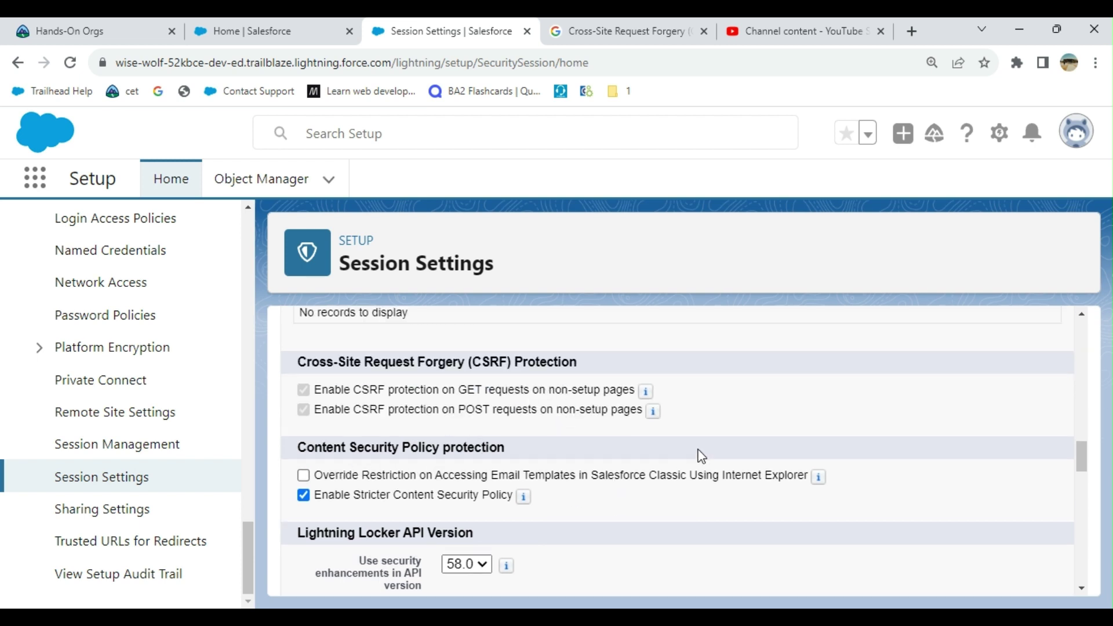
scroll(702, 456, down, 1)
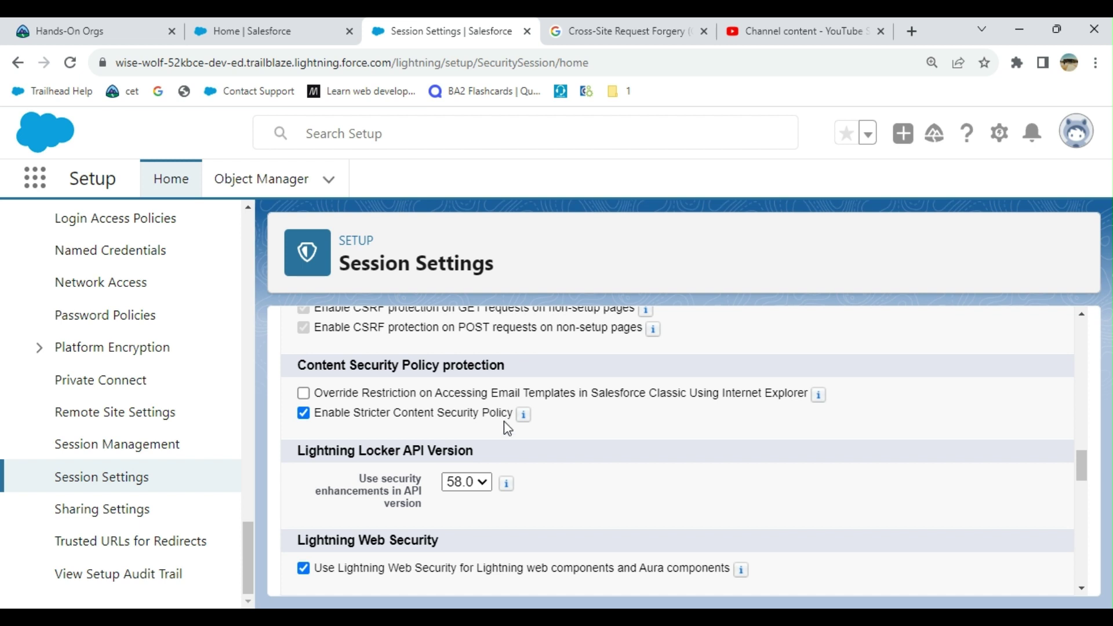
Review XSS, Content Sniffing, Referrer-Policy origin-when-cross-origin and External Redirections requiring user permission.
mouse_move(533, 417)
scroll(634, 458, down, 3)
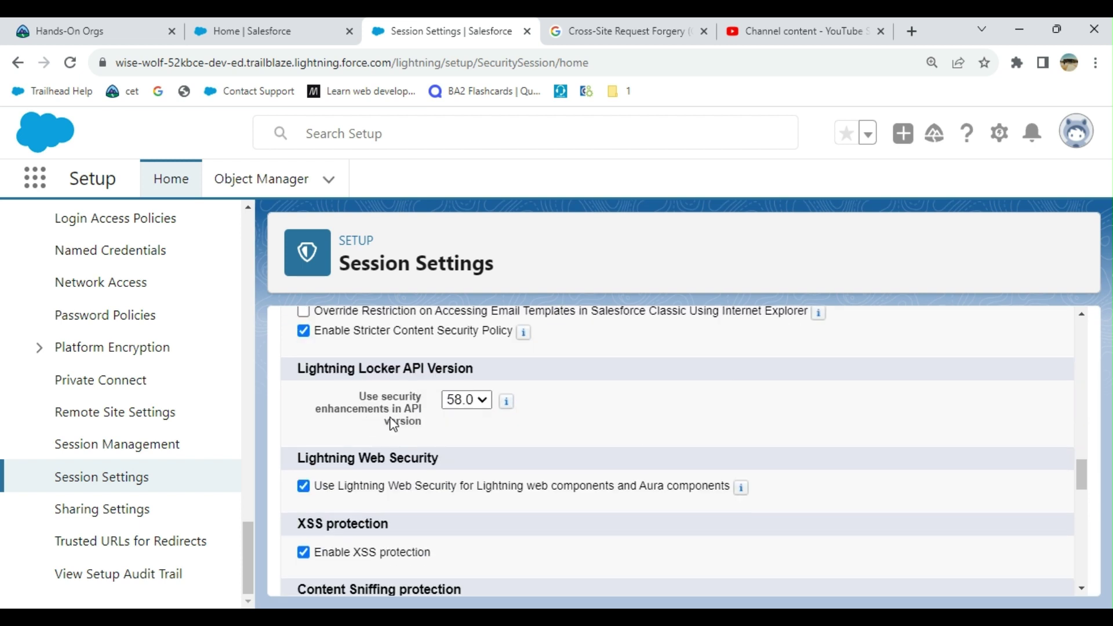
scroll(535, 399, down, 1)
scroll(535, 399, down, 1)
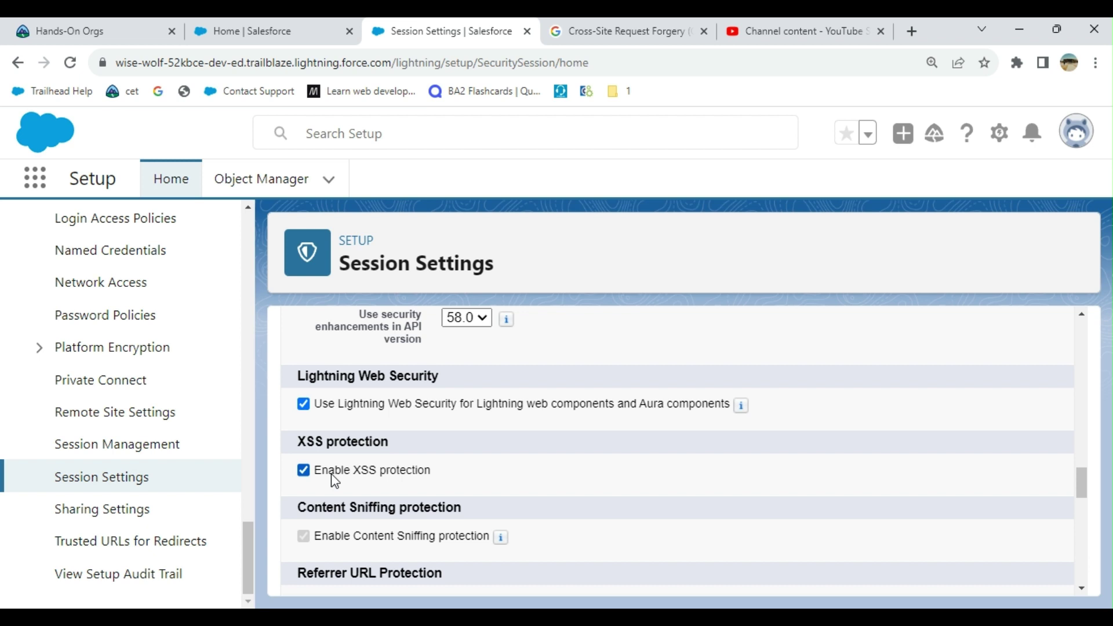
scroll(436, 456, down, 1)
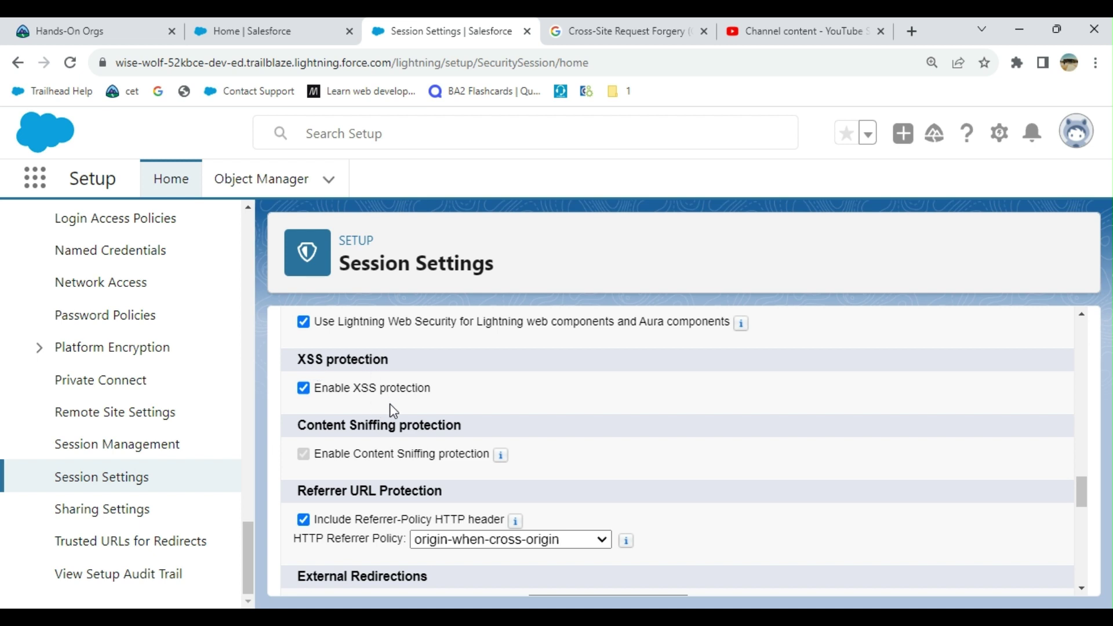
scroll(477, 407, down, 1)
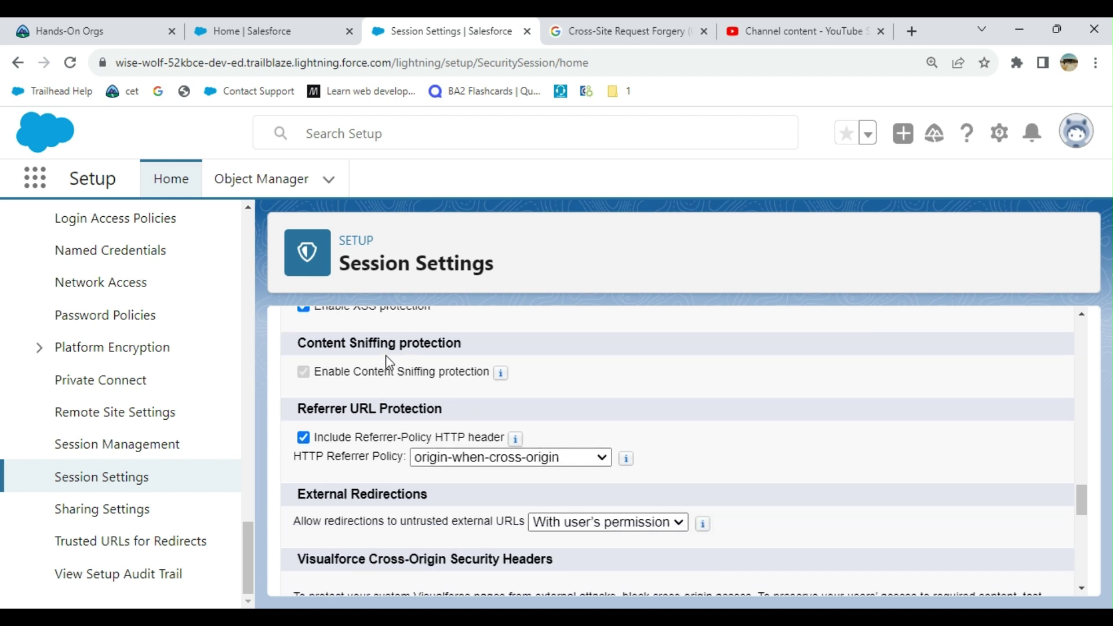
scroll(483, 387, down, 1)
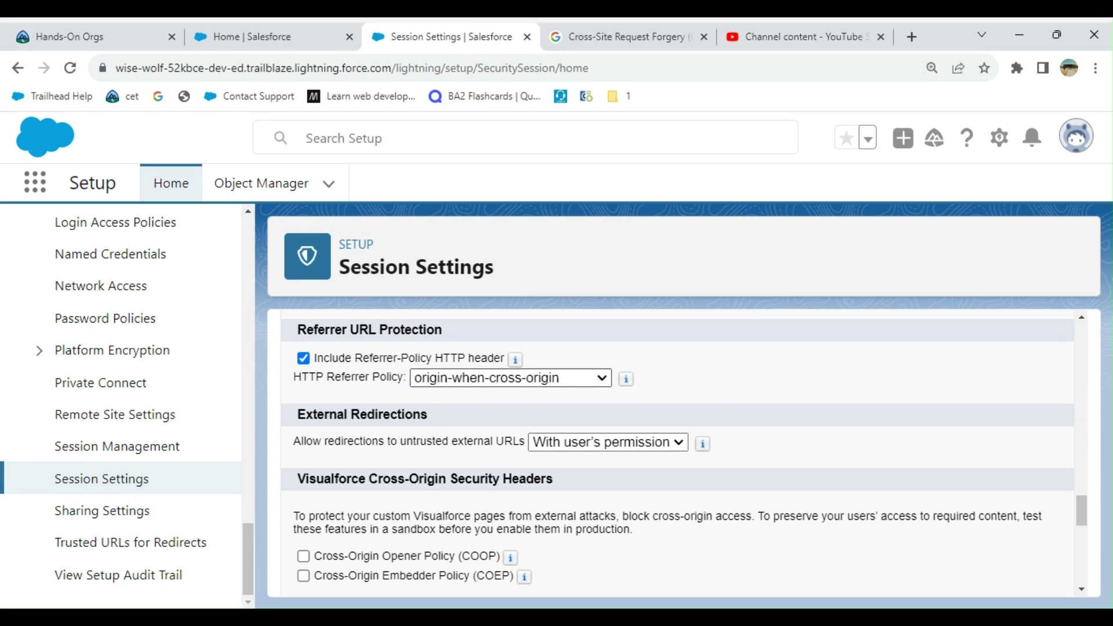
Scroll past the disabled Visualforce COOP/COEP headers to Session Security Levels with Multi-Factor Authentication.
scroll(765, 383, down, 1)
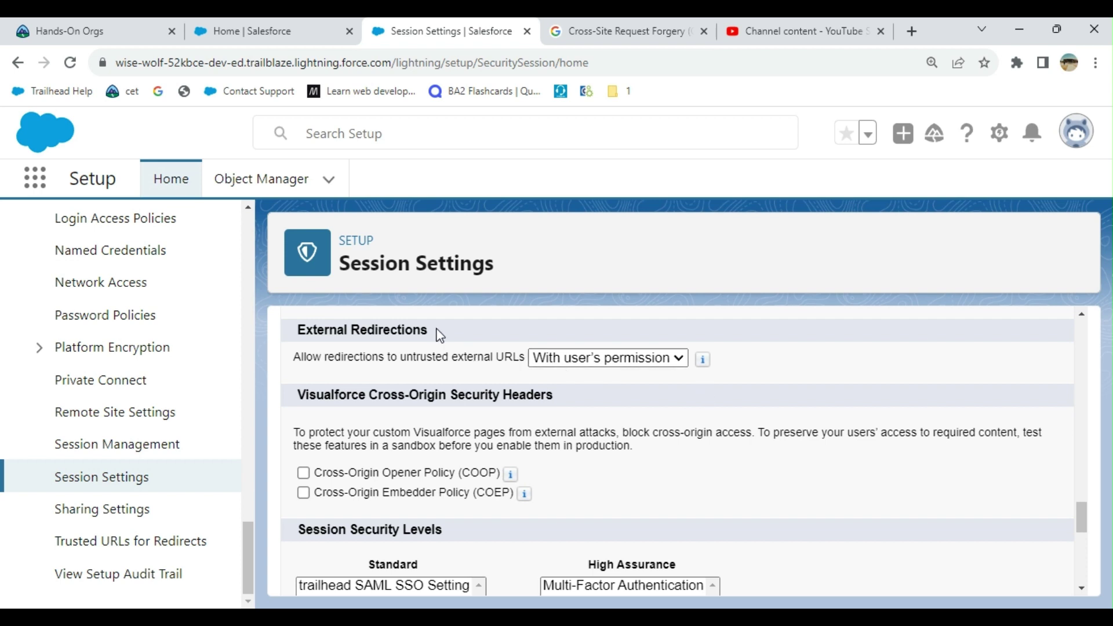
scroll(439, 335, down, 1)
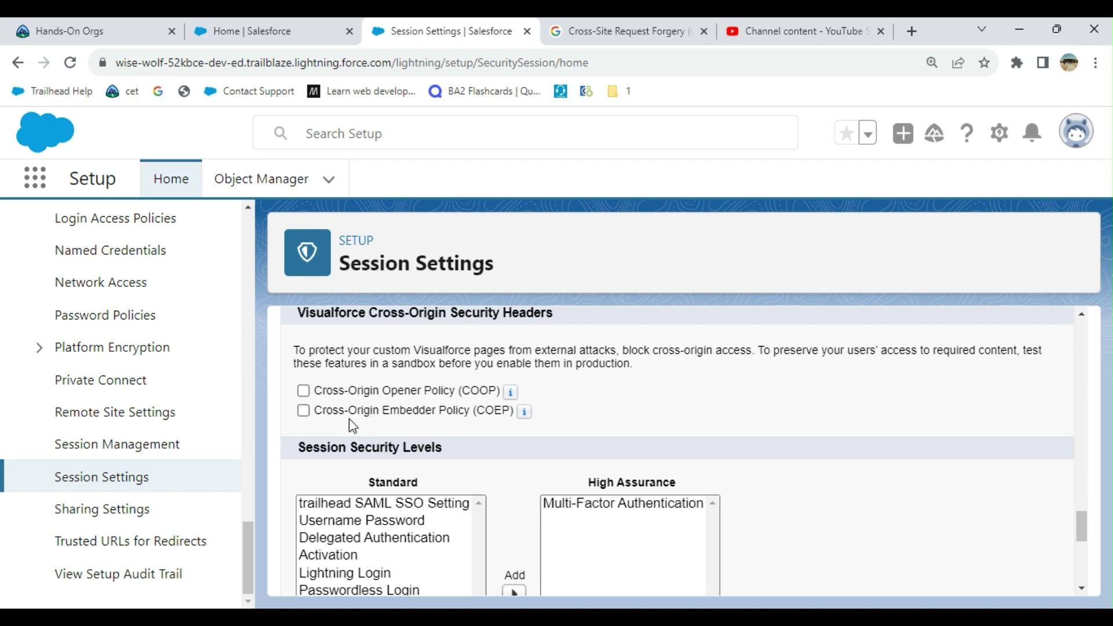
Scroll to the page bottom: blank Logout URL, 7-day new user email link expiry, Save/Cancel.
scroll(350, 423, down, 1)
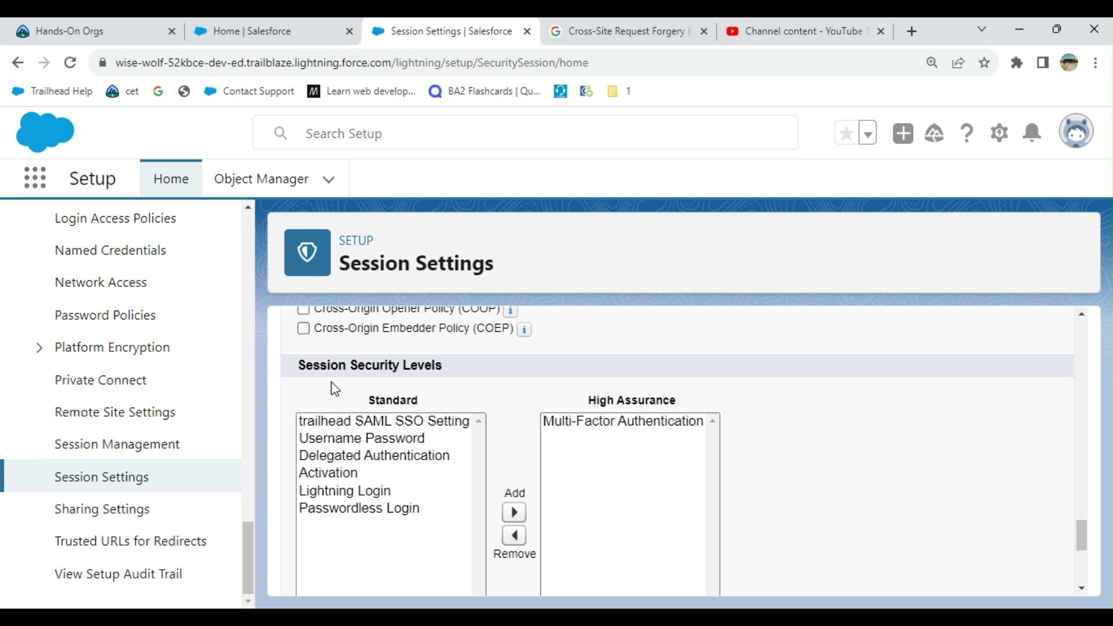
scroll(536, 397, down, 1)
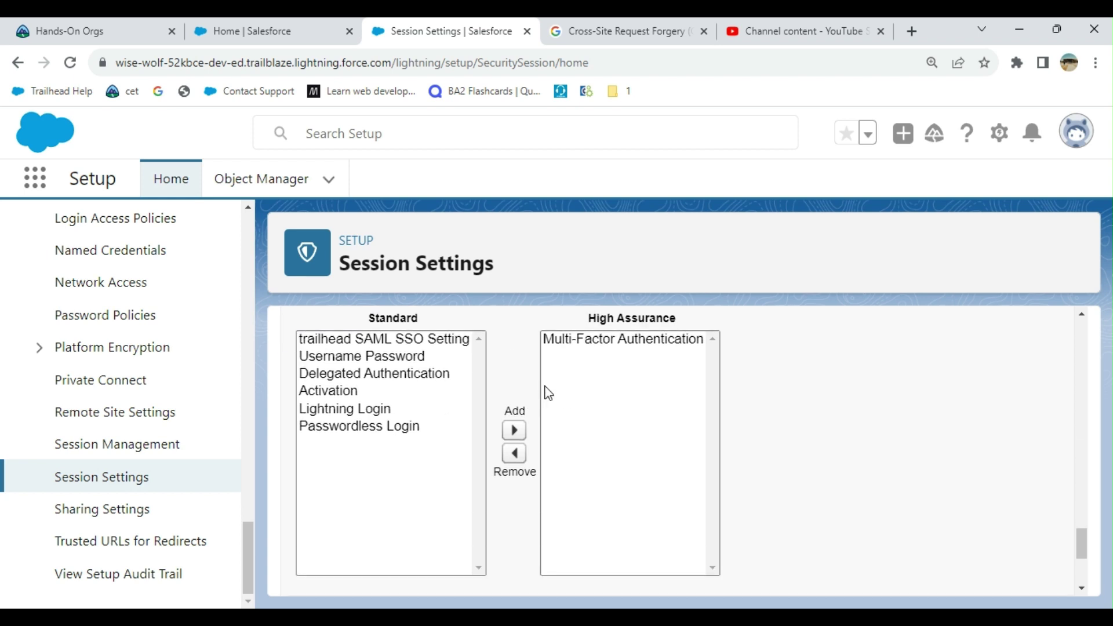
scroll(585, 394, up, 1)
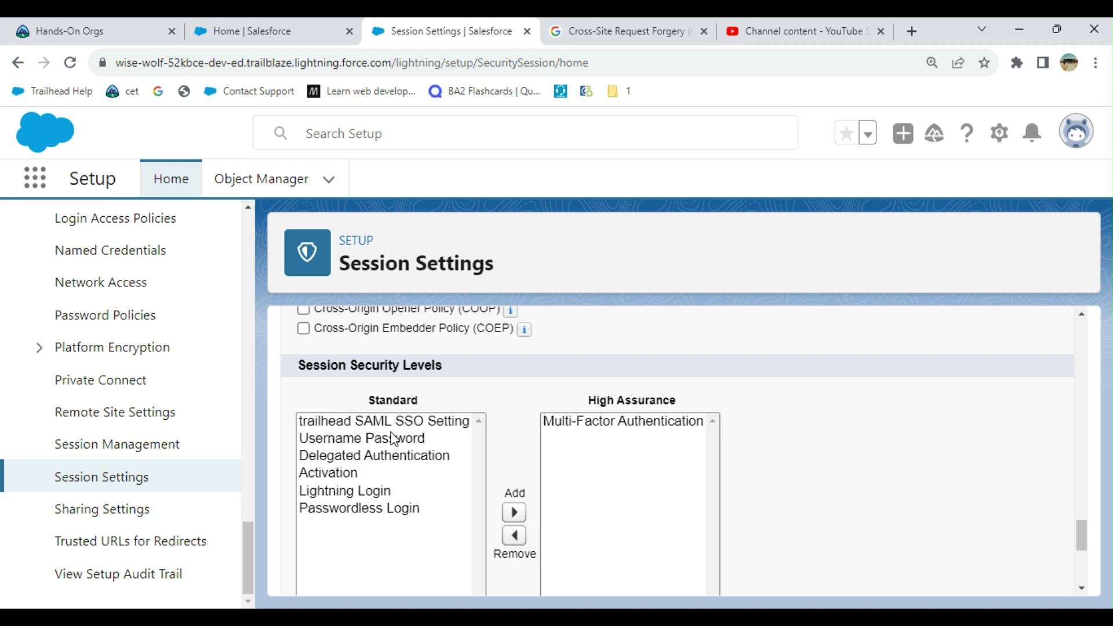
scroll(436, 403, down, 2)
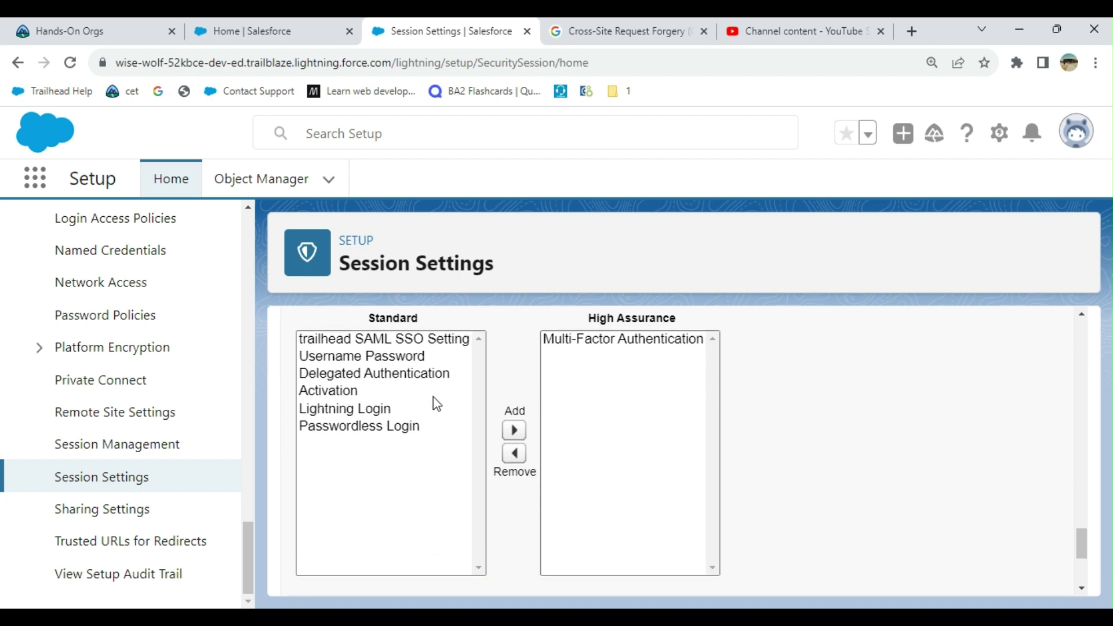
scroll(434, 393, up, 1)
scroll(446, 347, up, 1)
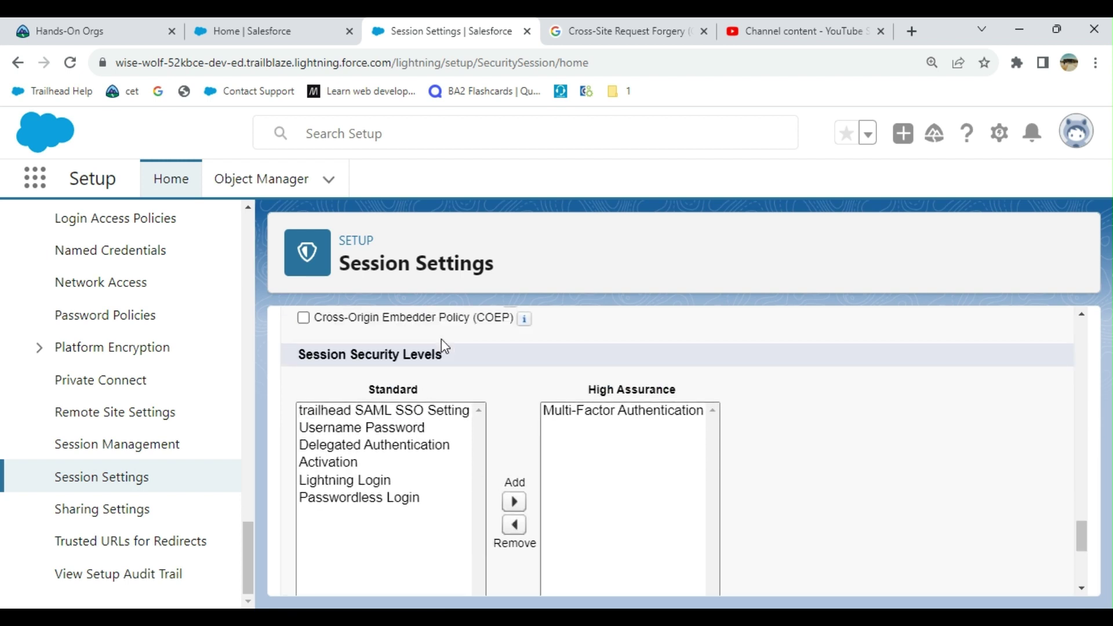
scroll(603, 418, down, 1)
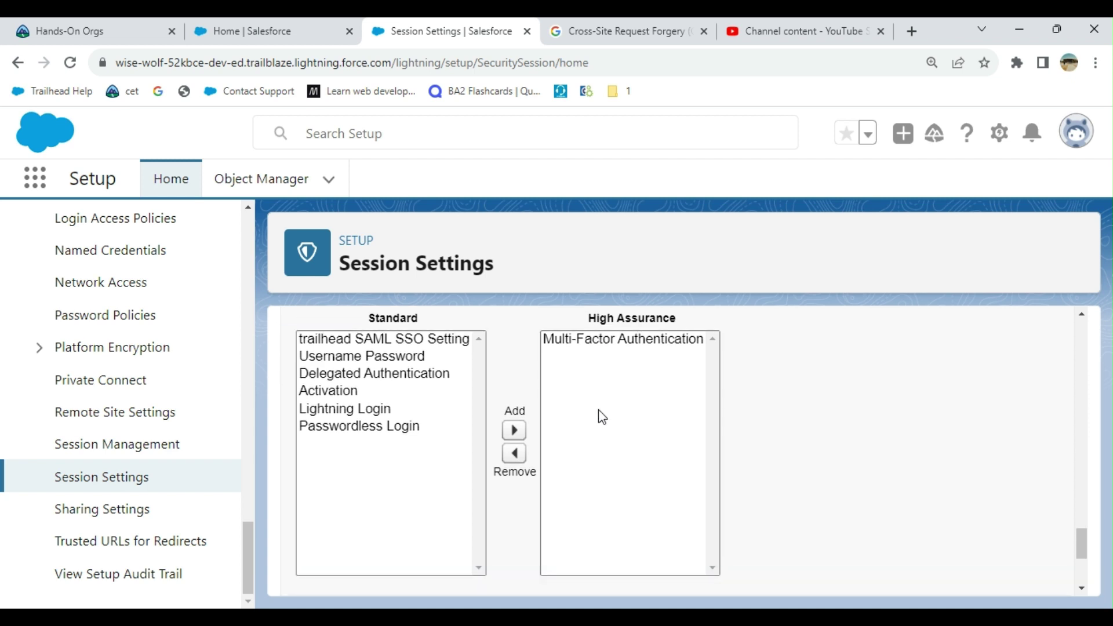
scroll(603, 417, down, 3)
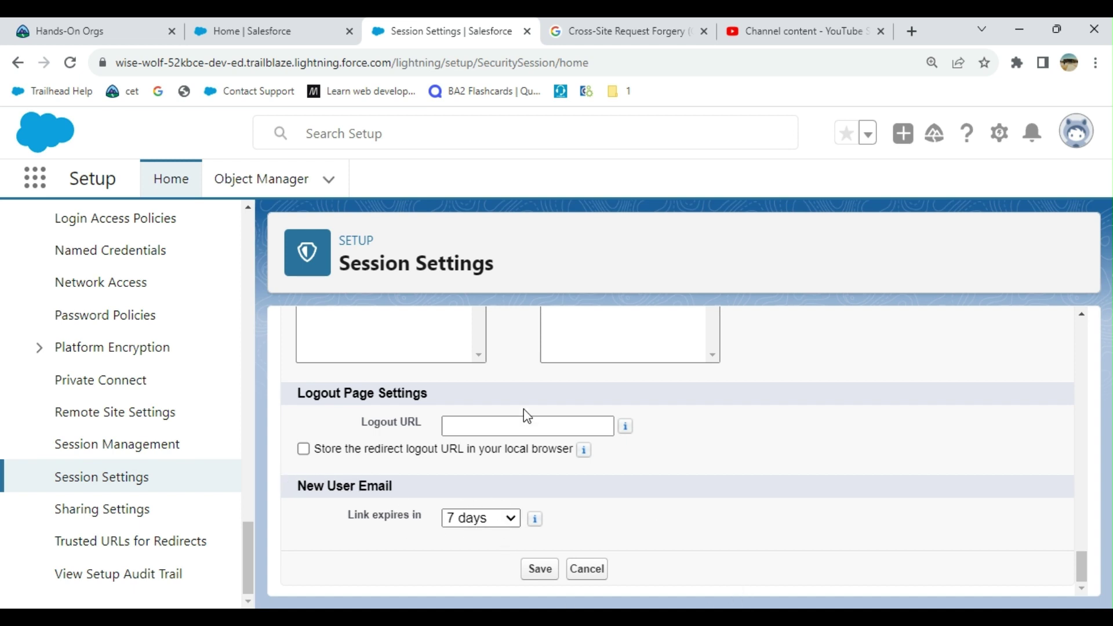
Scroll back up to the clickjack protection checkboxes and empty Trusted Domains for Inline Frames.
scroll(571, 425, up, 1)
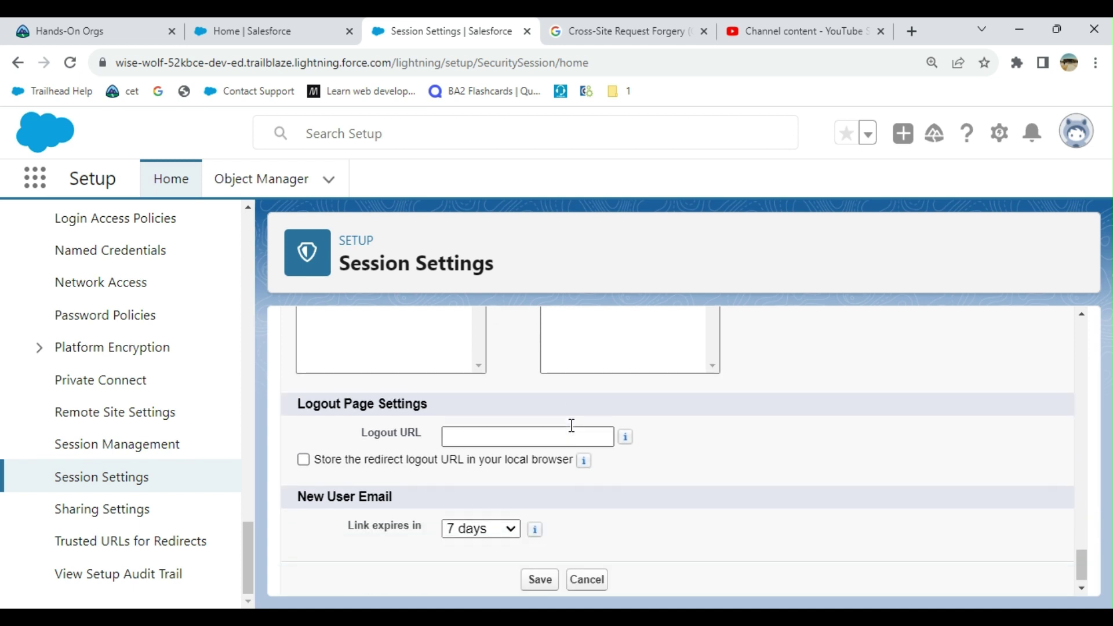
scroll(572, 425, down, 1)
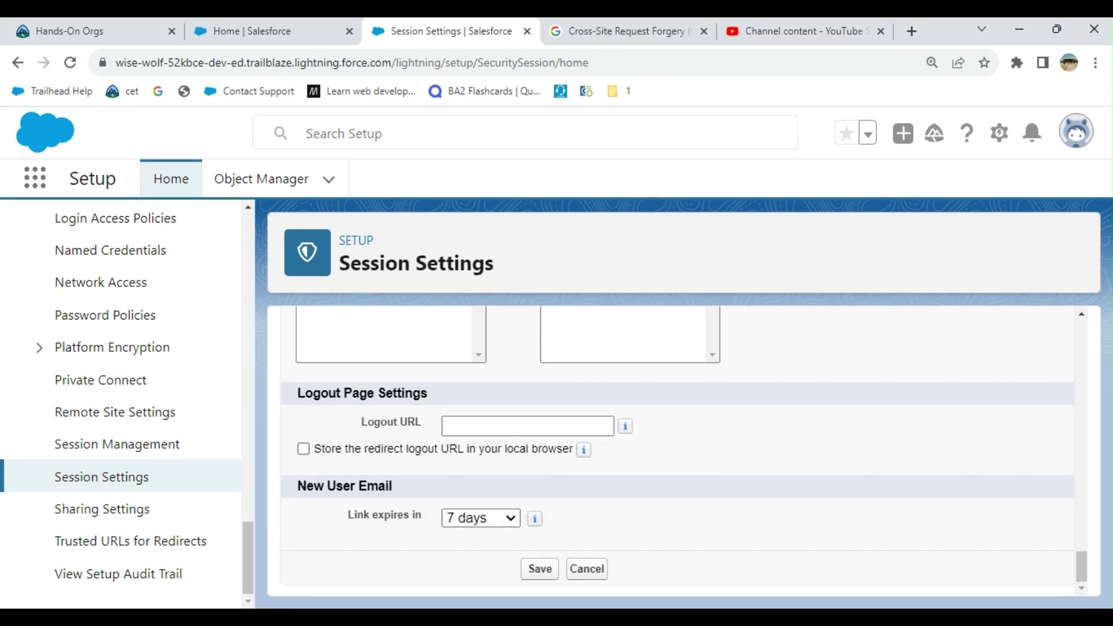
scroll(968, 568, up, 10)
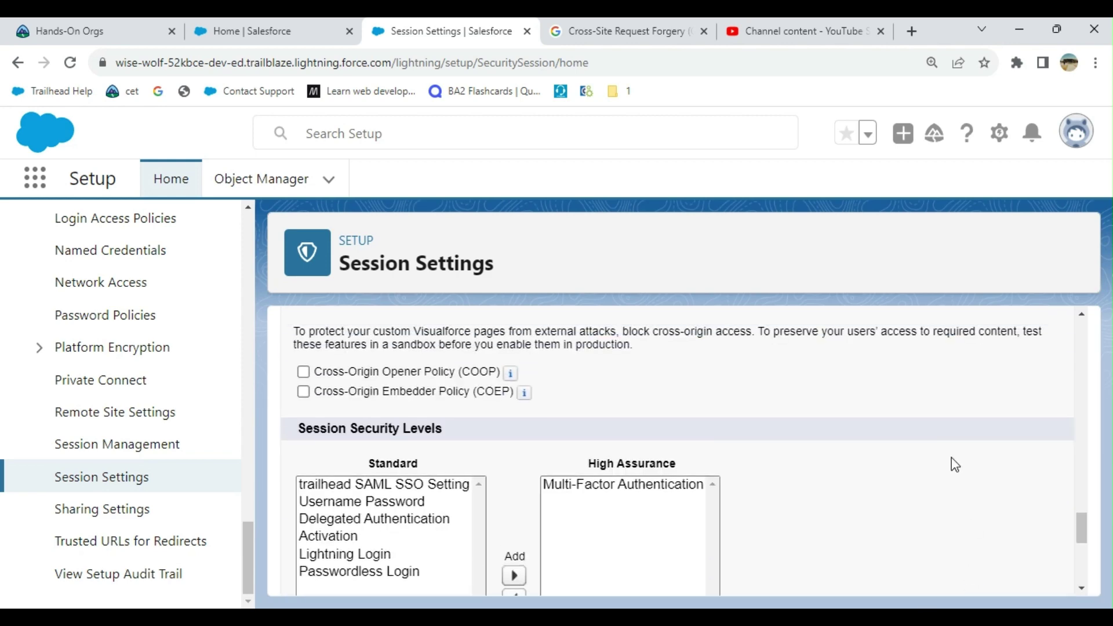
scroll(953, 461, up, 8)
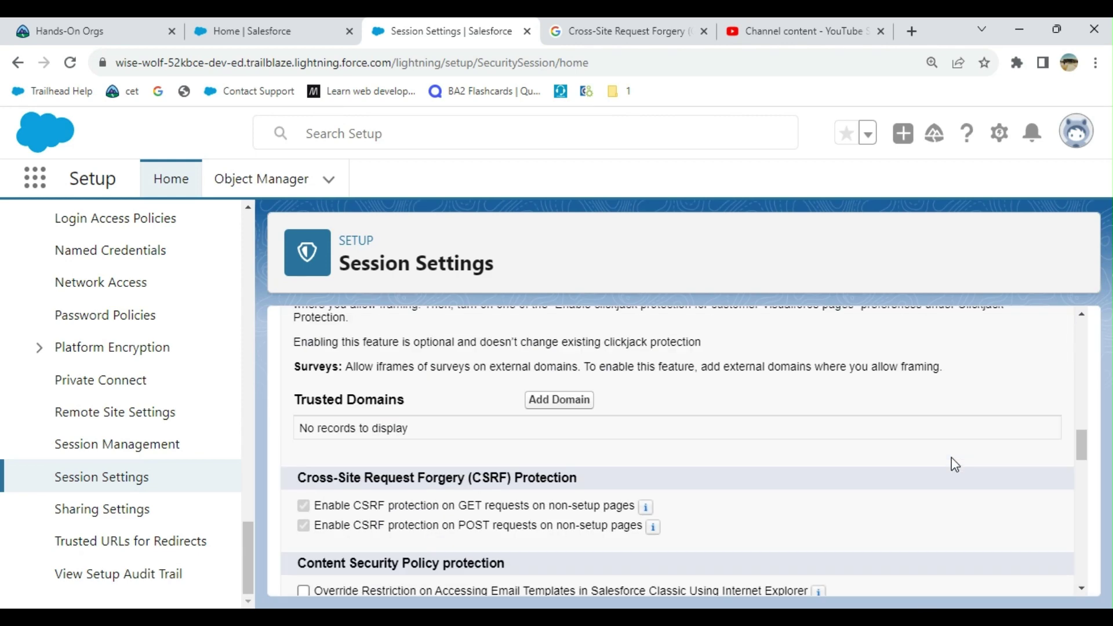
scroll(955, 464, up, 2)
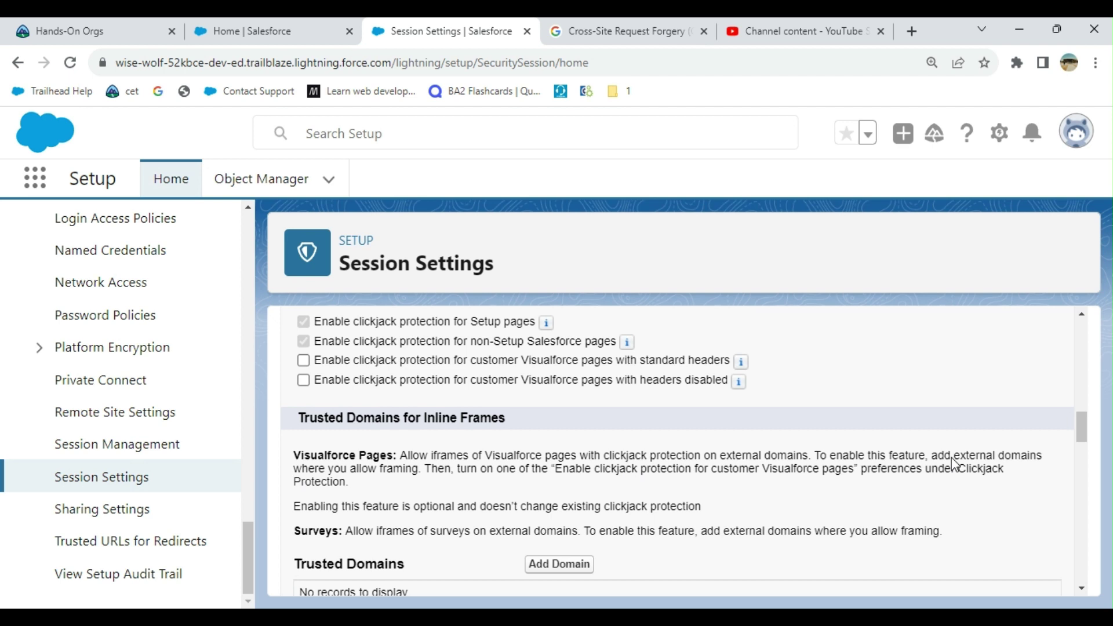